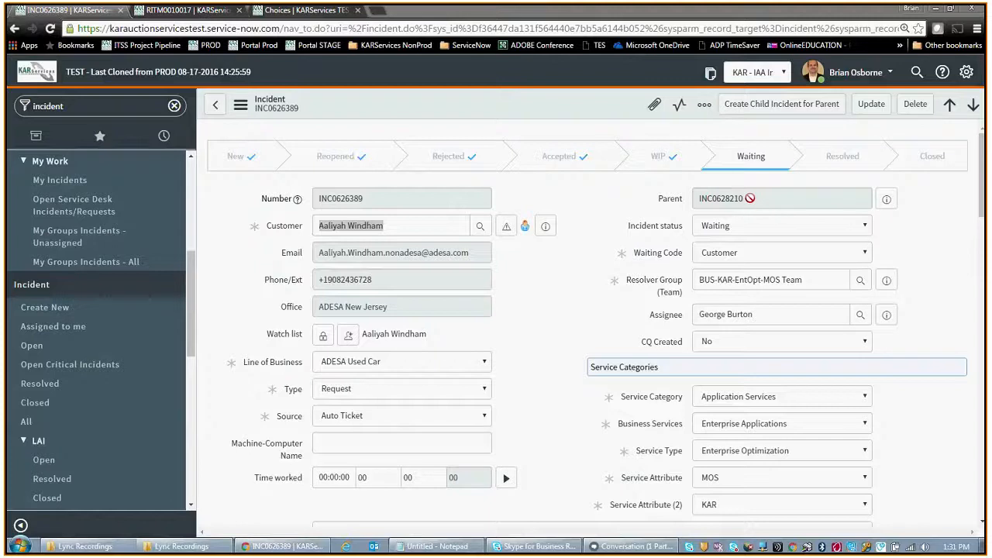
Step: Open the parent incident of the current incident and review its description, activity and list of child incidents
left_click(887, 199)
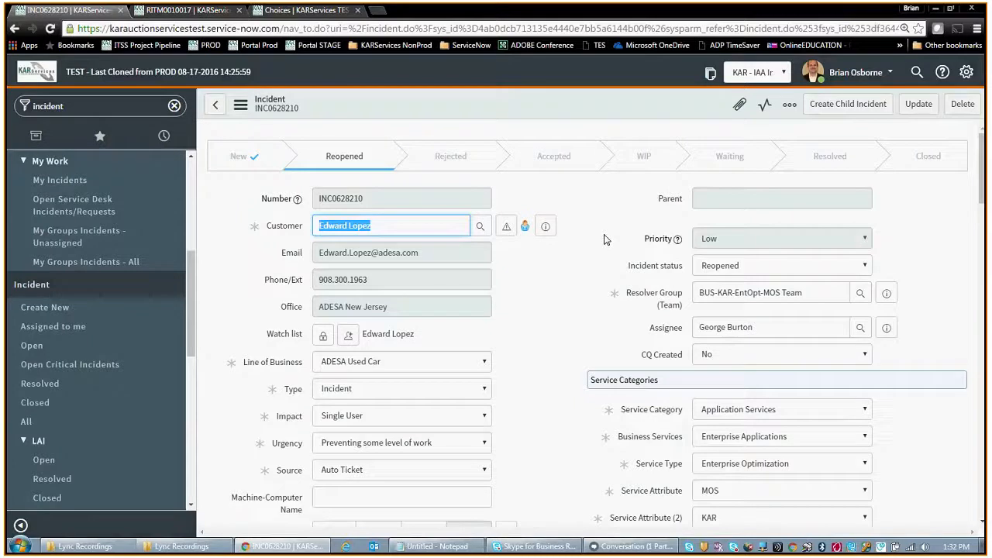
scroll(605, 244, "down", 4)
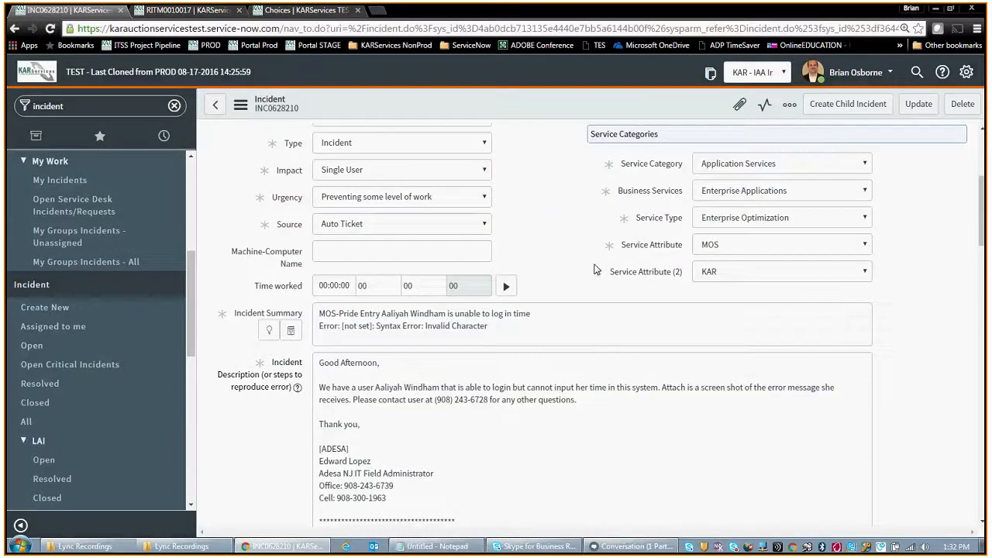
scroll(593, 265, "down", 3)
scroll(593, 264, "down", 10)
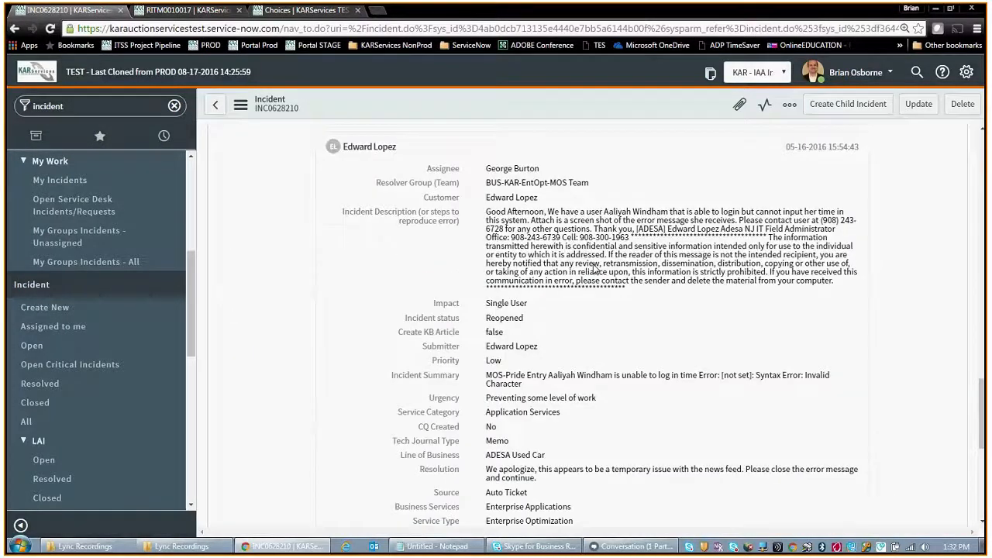
scroll(590, 268, "down", 10)
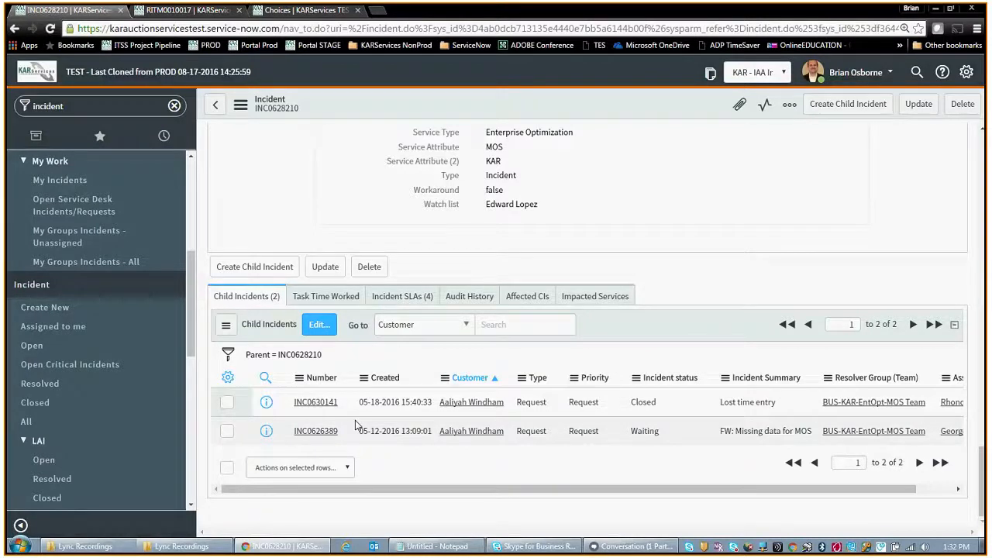
scroll(353, 425, "up", 20)
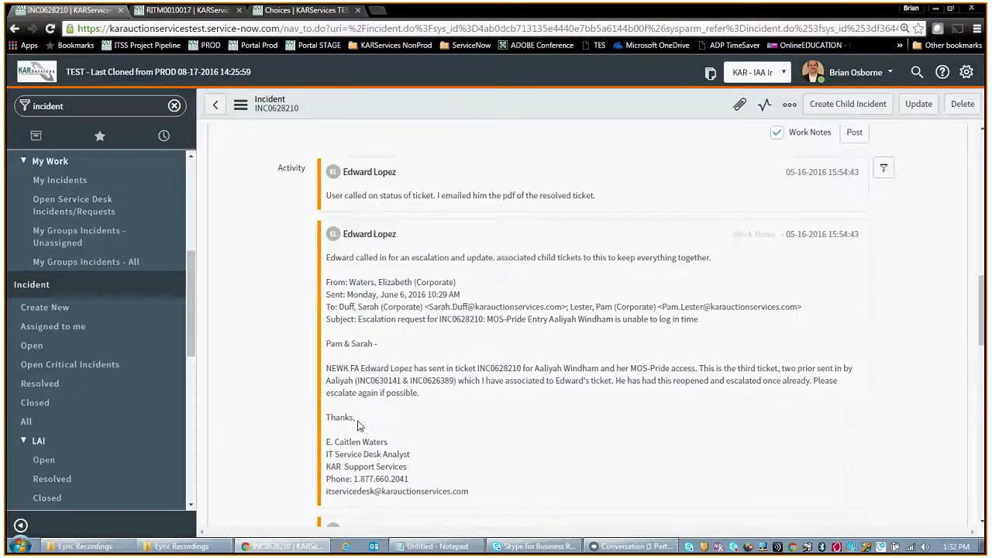
left_click_drag(983, 282, 983, 137)
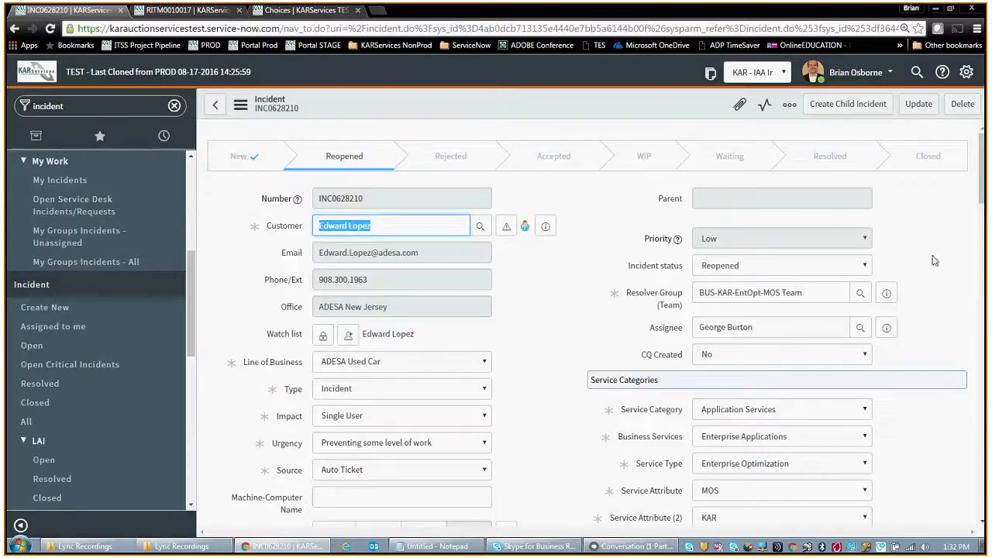
Step: Start a new child incident from the parent incident
left_click(843, 109)
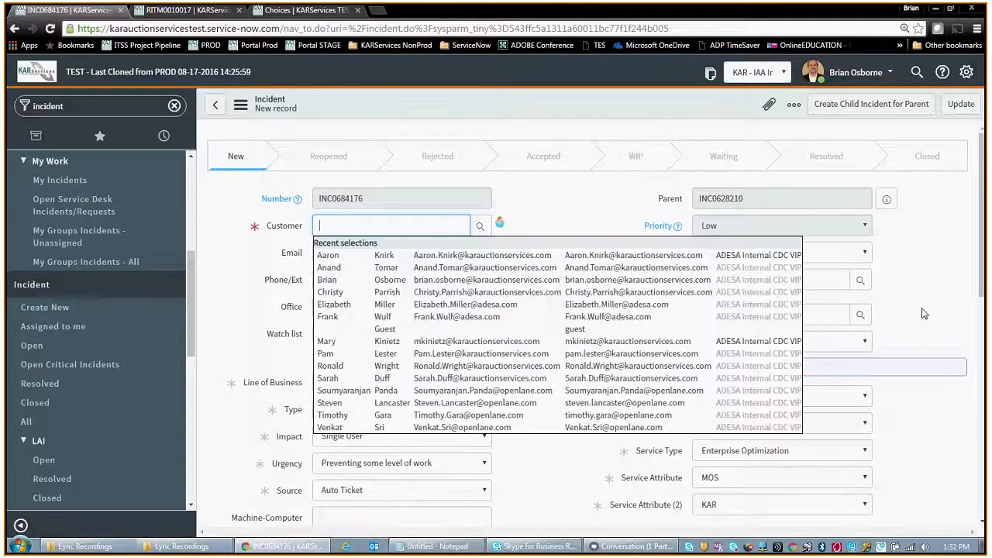
left_click(935, 312)
scroll(940, 314, "down", 1)
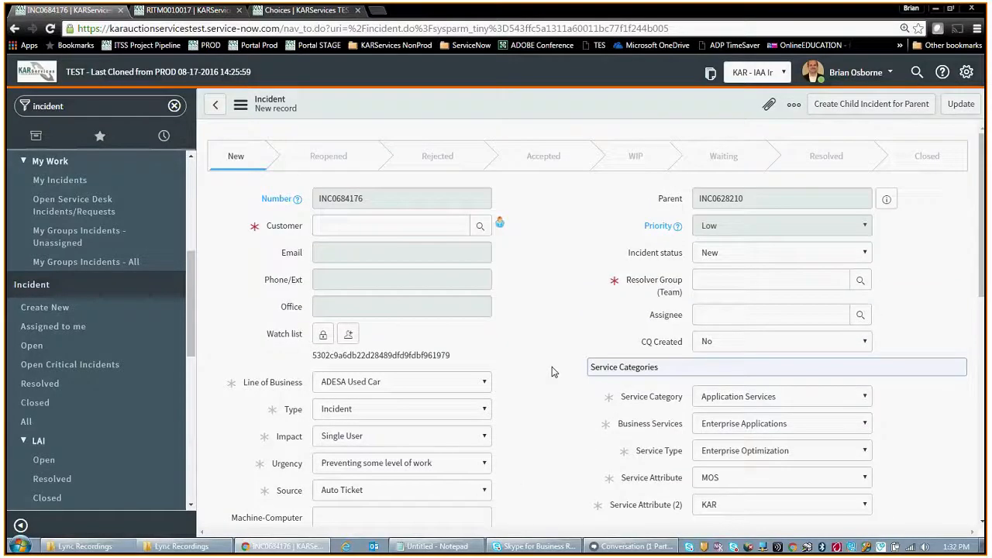
Step: Fill in the customer's name and set the resolver group to ITSS-Service Mgmt-KARServices Support on the child incident
left_click(412, 230)
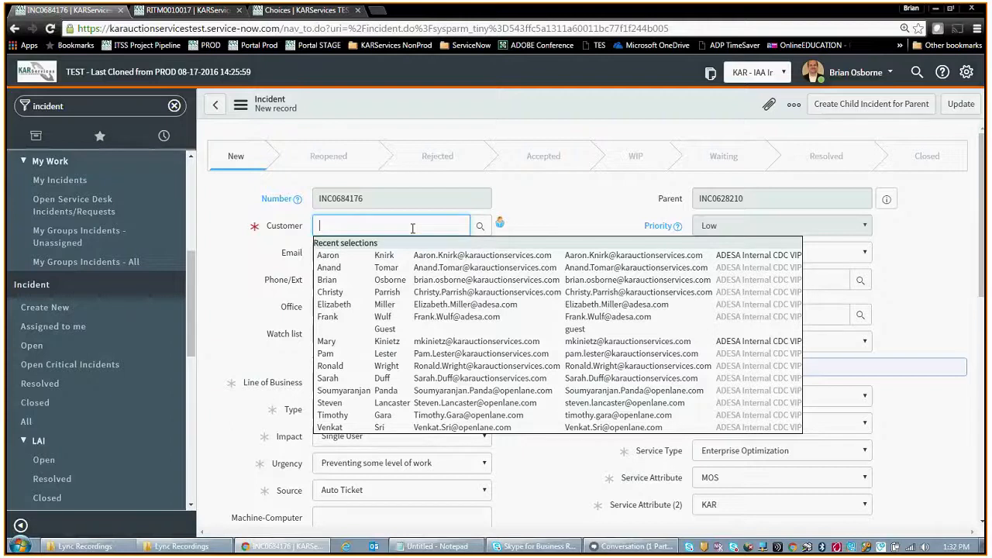
type("b")
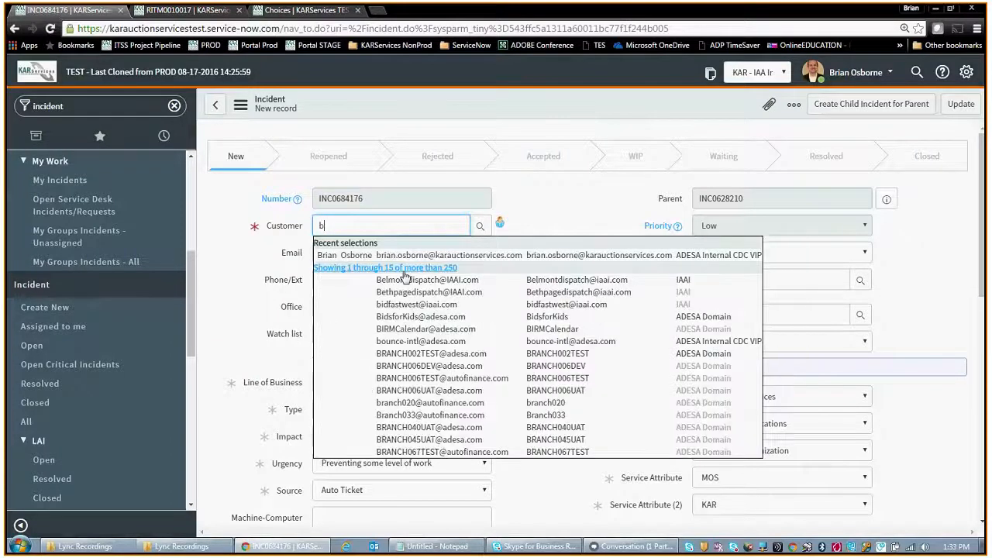
left_click(452, 256)
left_click(743, 281)
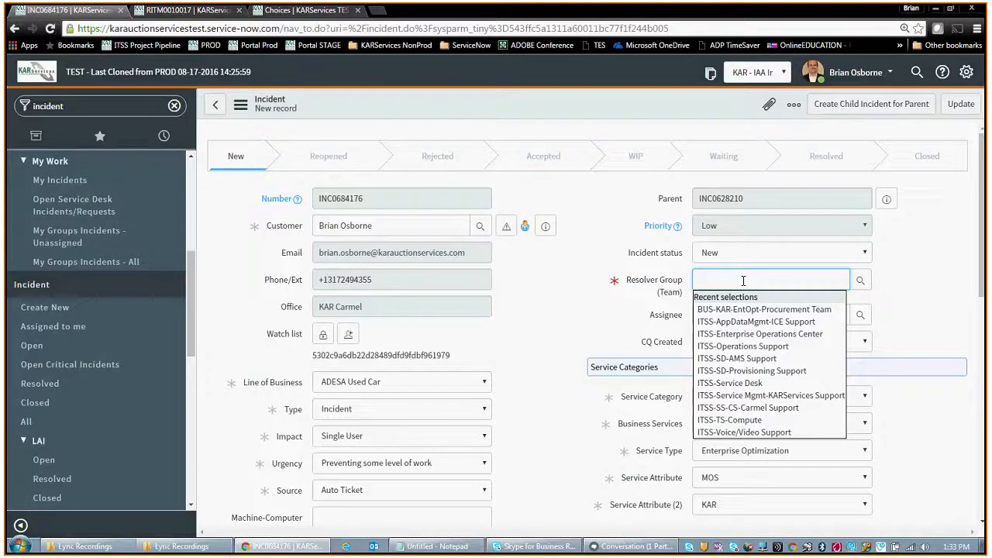
left_click(785, 396)
Step: Enter "Phone is down" as the incident summary and save the new child incident
scroll(630, 387, "down", 2)
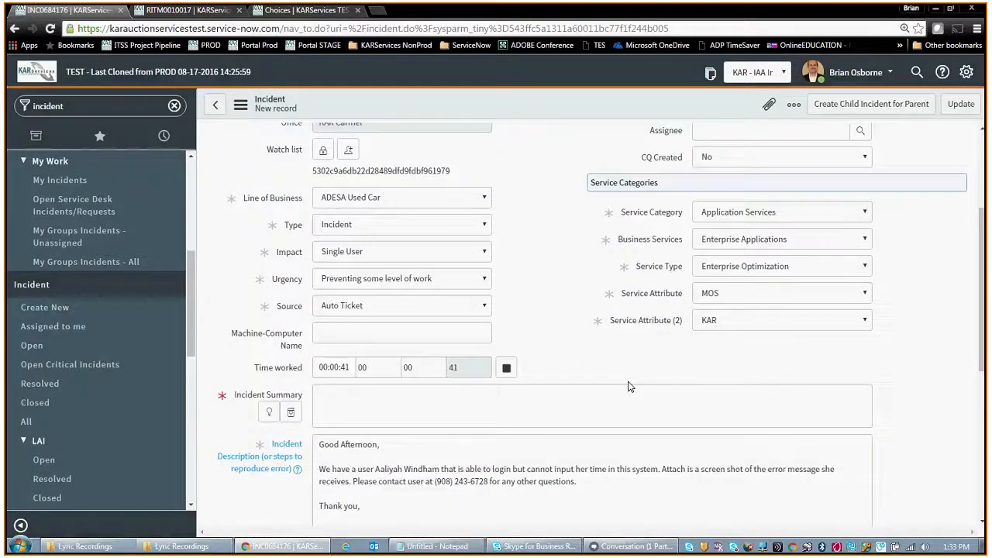
left_click(574, 397)
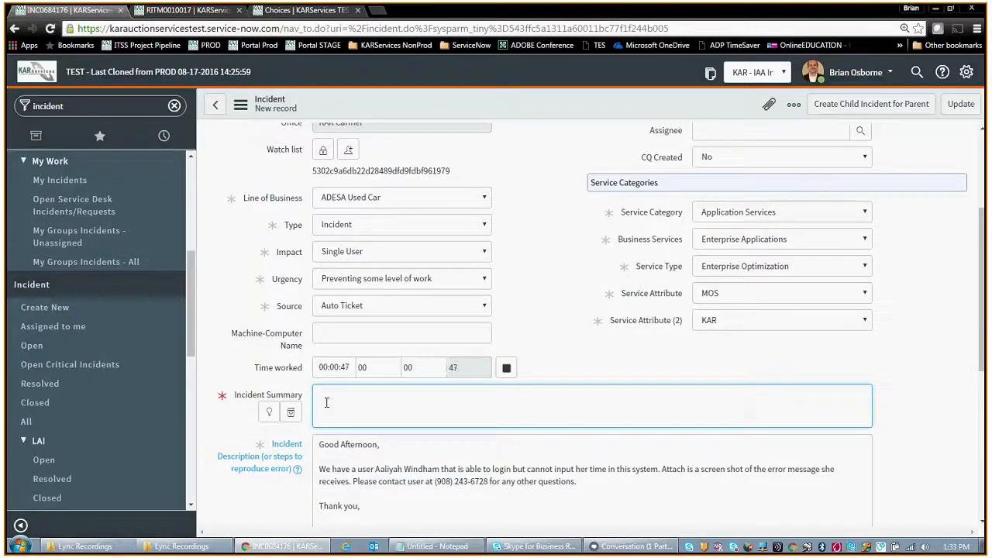
scroll(225, 399, "down", 1)
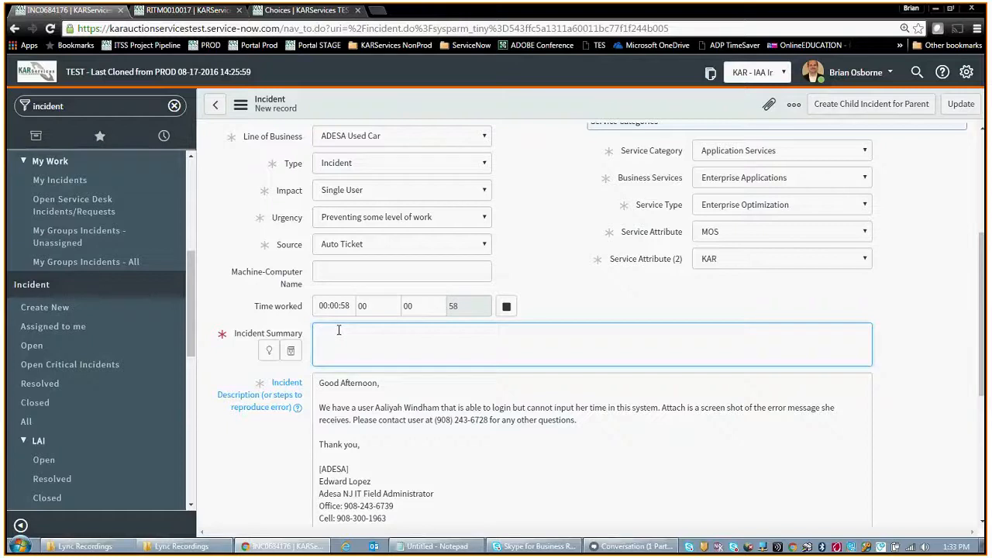
type("Phone is down")
scroll(594, 271, "up", 3)
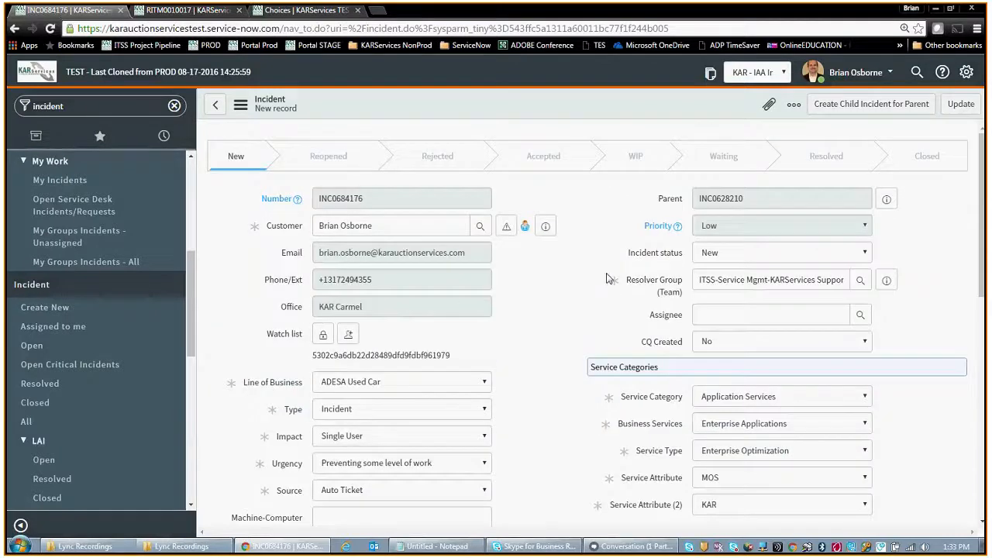
left_click(960, 104)
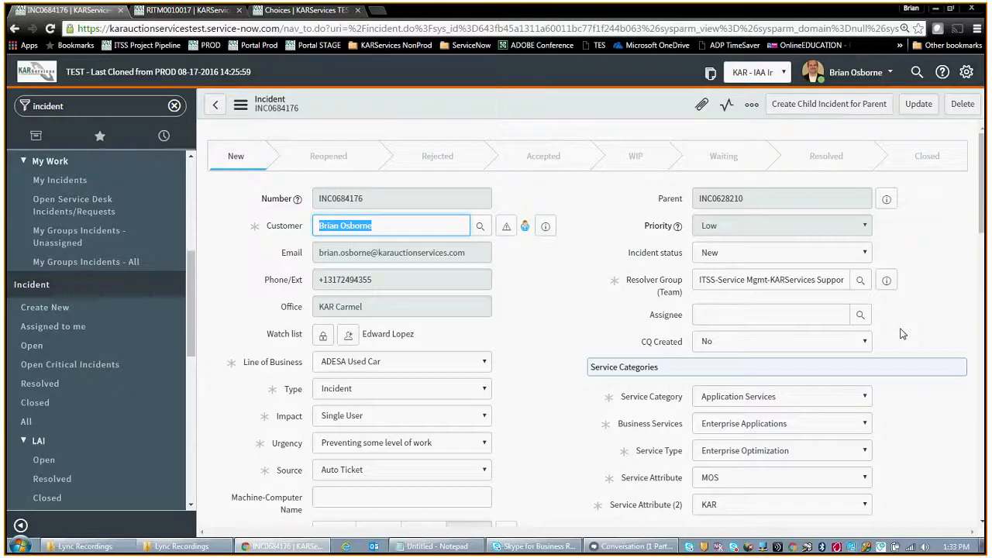
Step: Return to the parent incident and attach the file 16KAR100K EG Project Financials v1 (1).xlsx from the Desktop
left_click(886, 199)
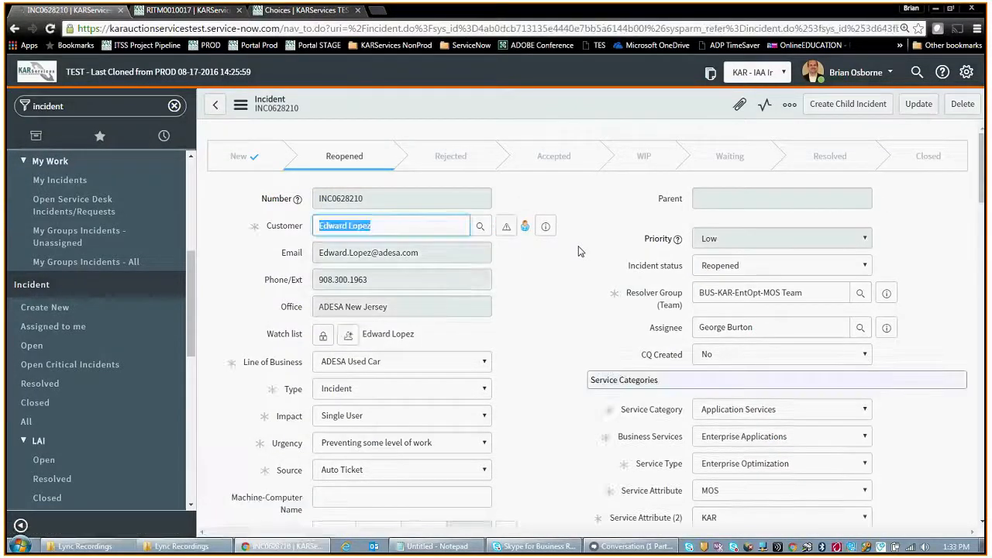
scroll(595, 294, "down", 1)
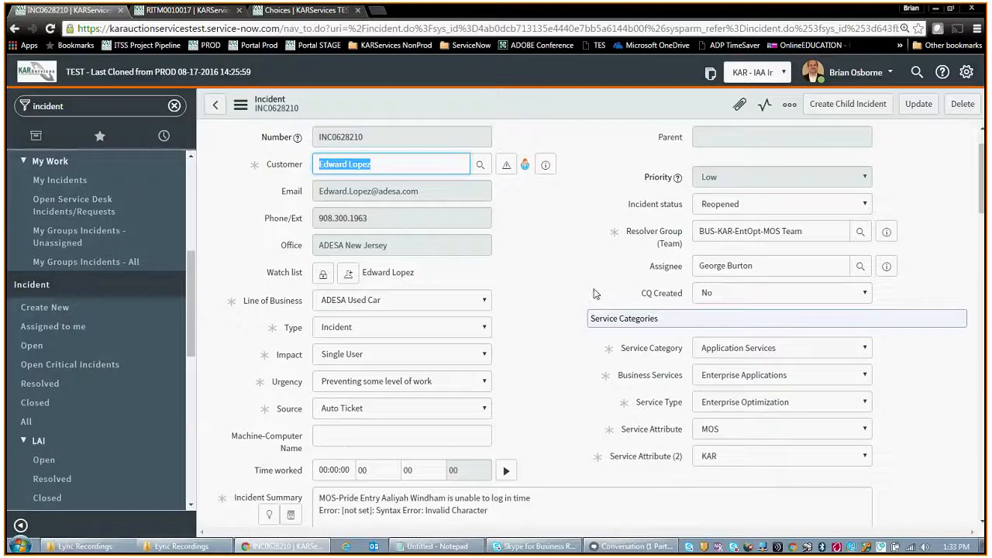
scroll(595, 293, "up", 1)
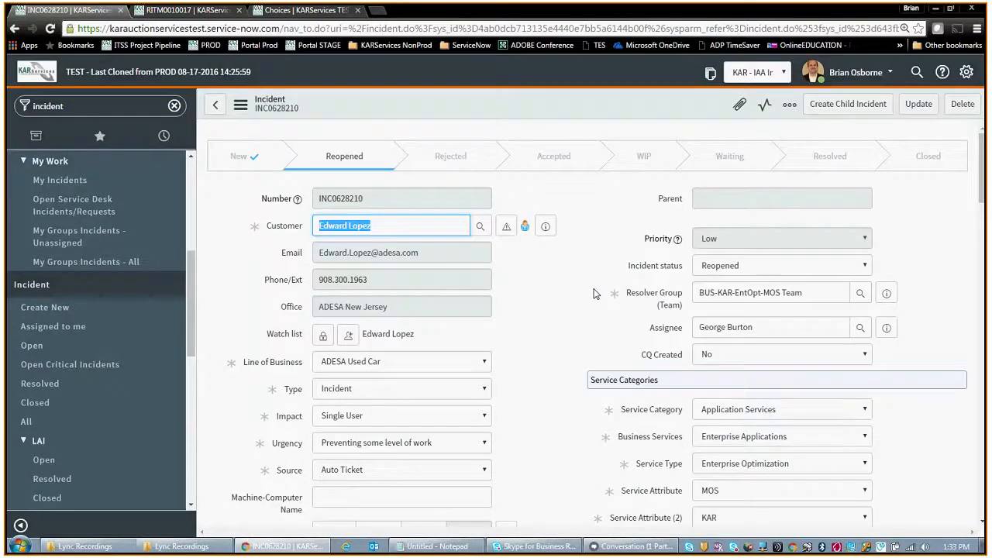
scroll(595, 293, "down", 4)
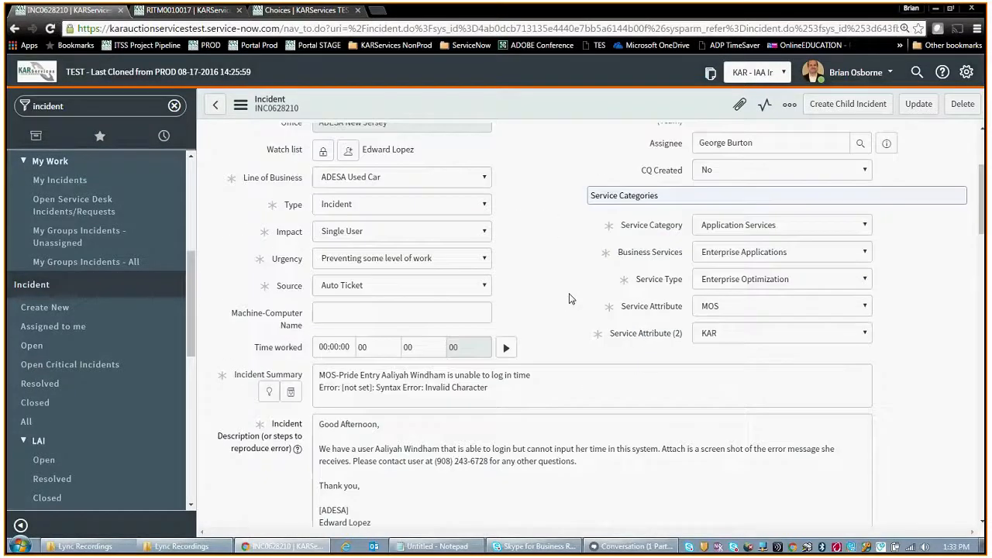
scroll(570, 298, "up", 4)
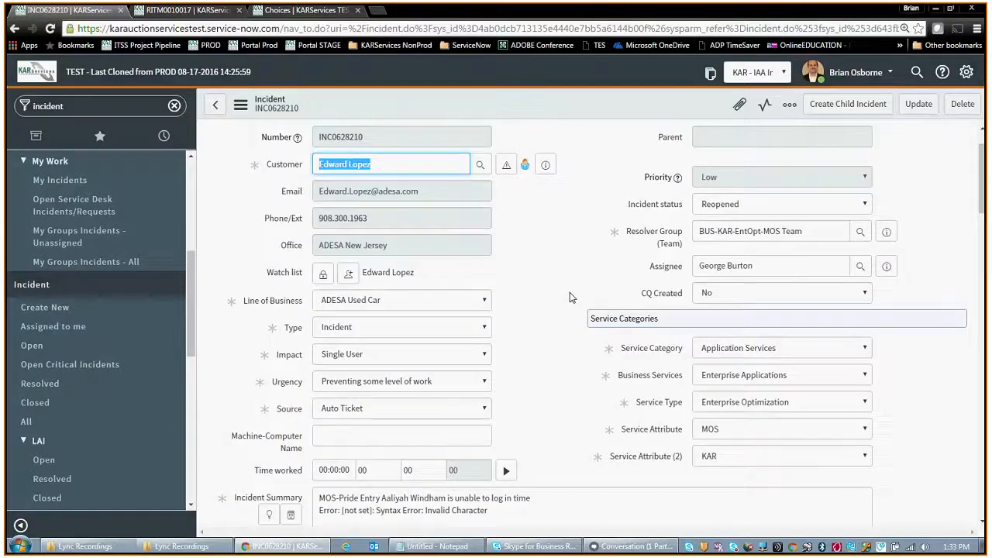
scroll(581, 302, "down", 3)
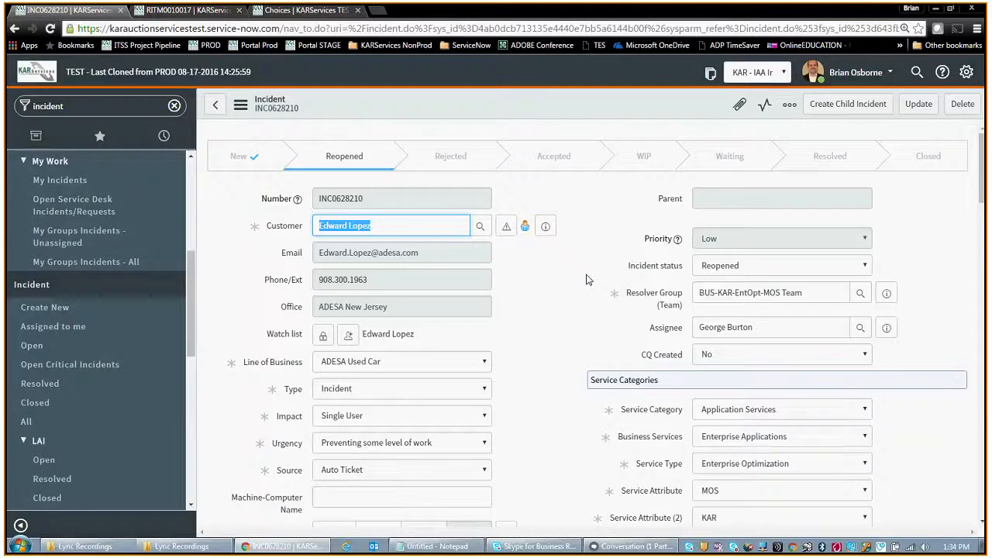
left_click(740, 104)
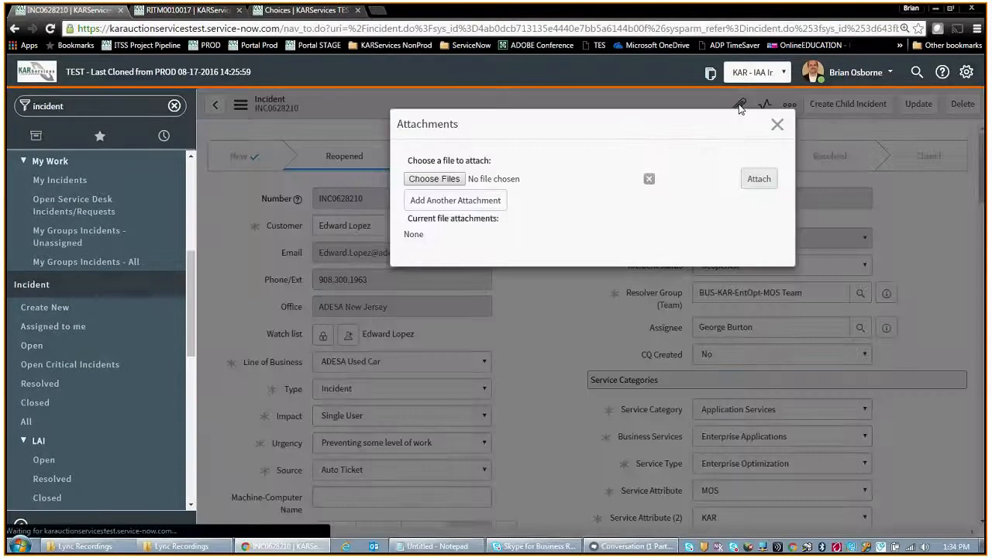
left_click(479, 180)
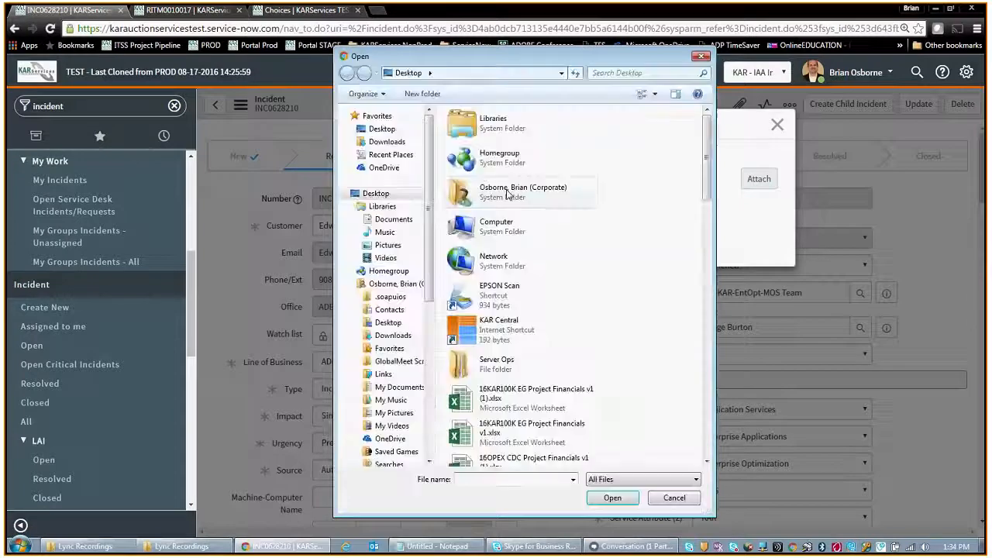
double_click(543, 398)
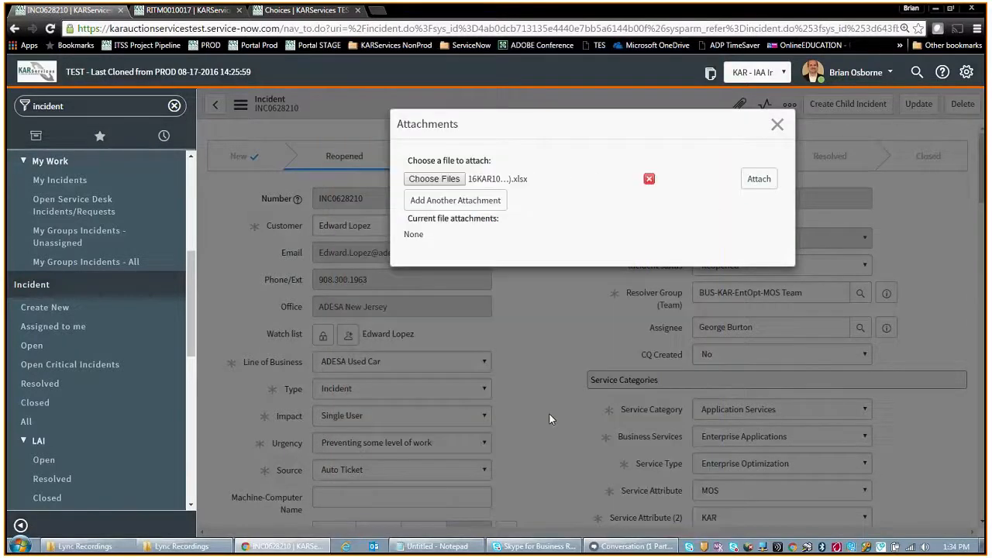
left_click(759, 180)
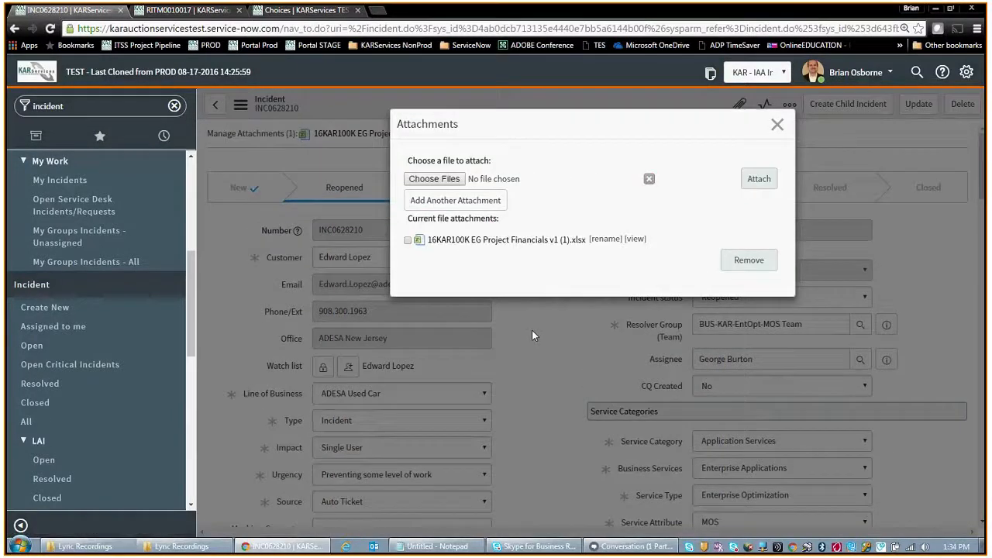
left_click(778, 133)
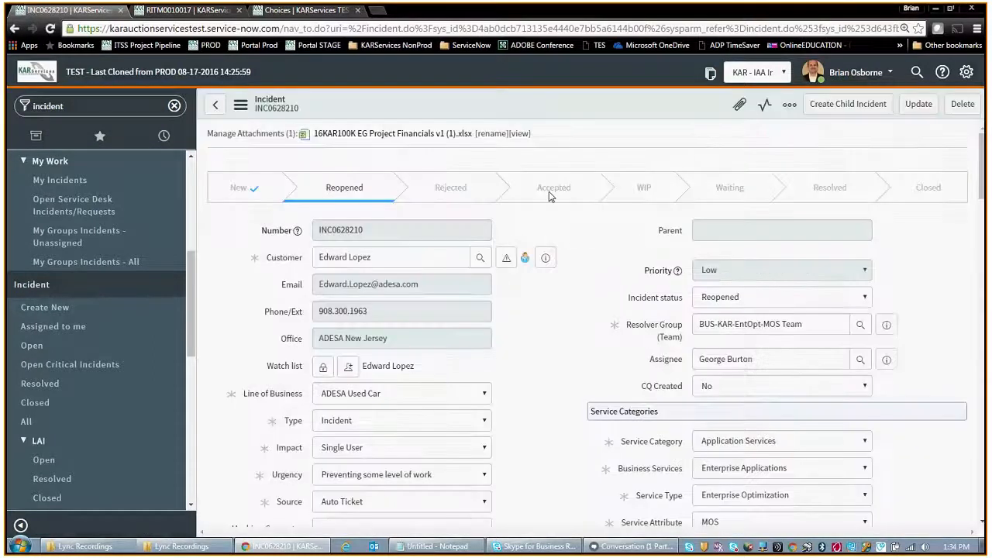
Step: Open the "FW: Missing data for MOS" incident from the parent's child incidents and go to its related lists
scroll(574, 219, "down", 10)
scroll(574, 220, "down", 5)
scroll(574, 219, "down", 15)
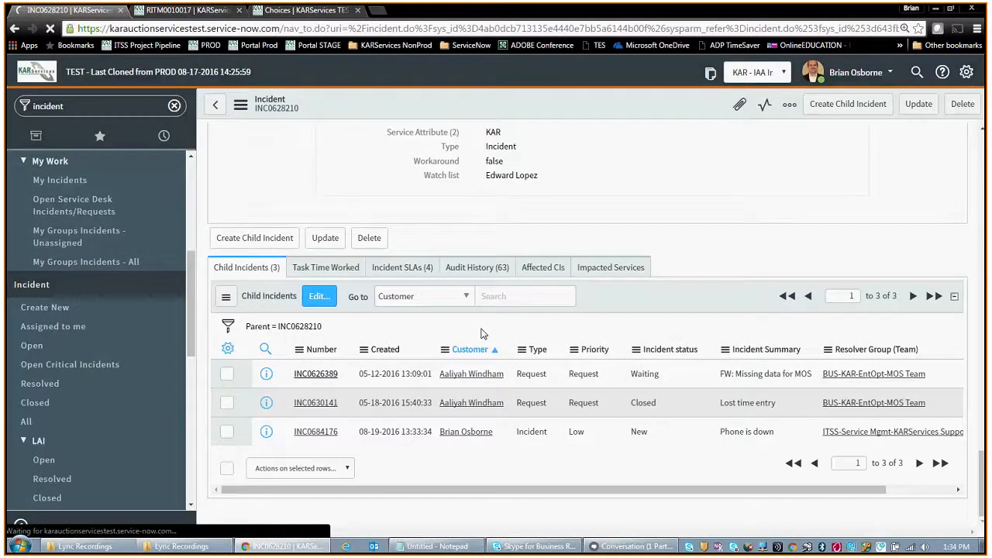
scroll(543, 337, "down", 10)
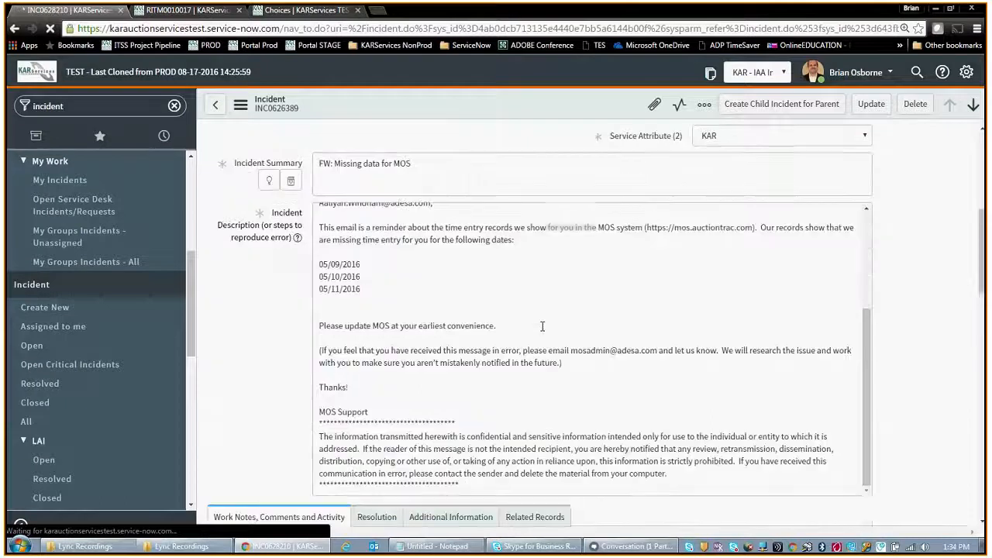
scroll(574, 330, "down", 5)
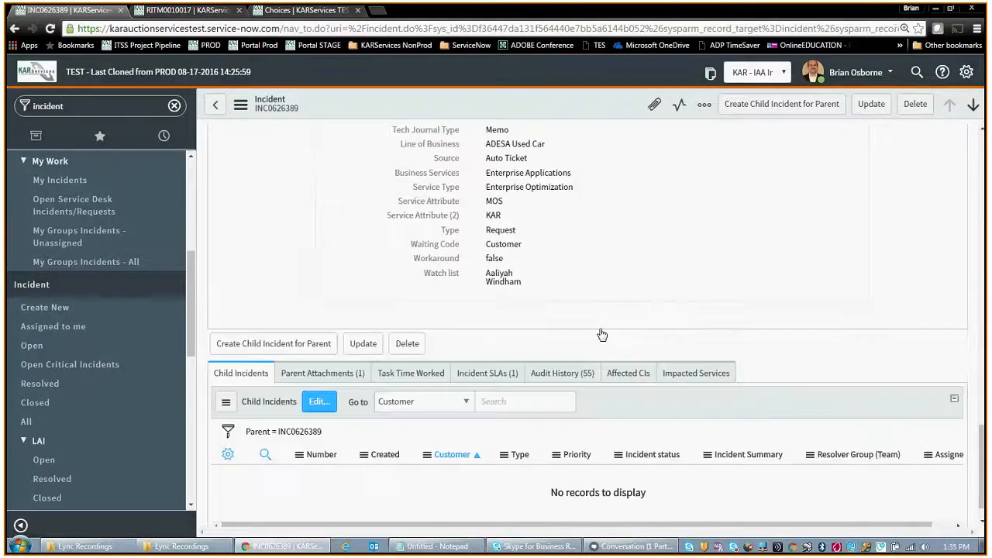
Step: Show the child incident's parent attachments and try downloading the project financials spreadsheet, cancelling the save
left_click(346, 341)
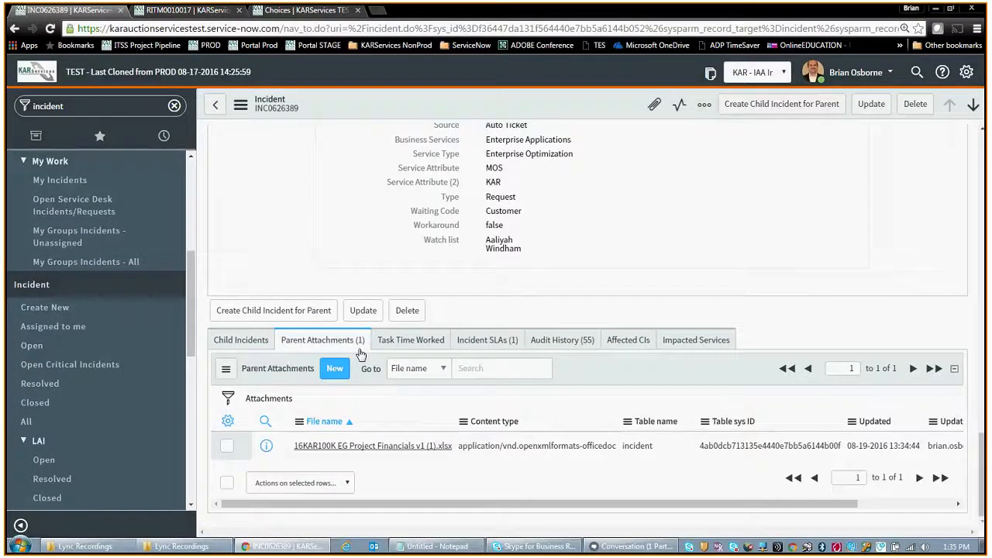
left_click(388, 448)
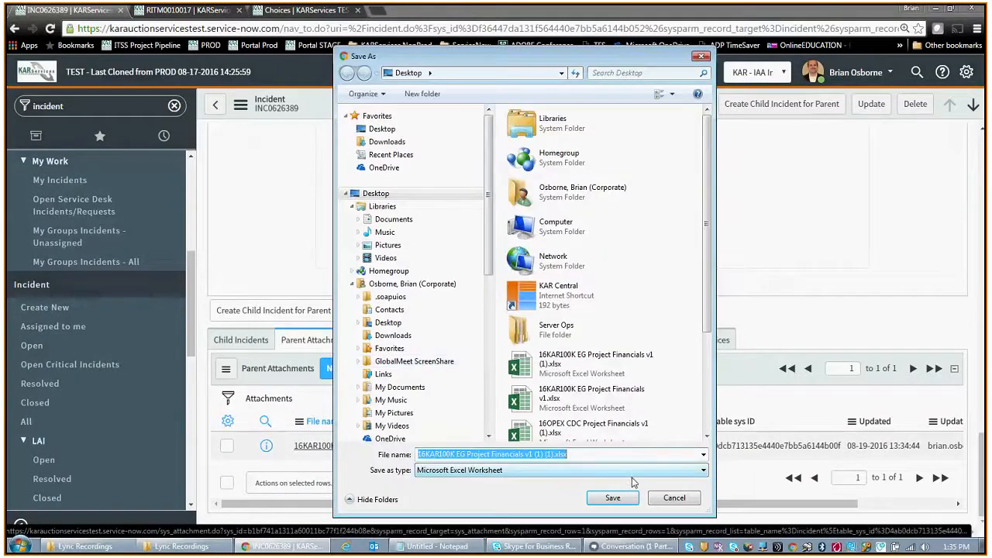
left_click(672, 497)
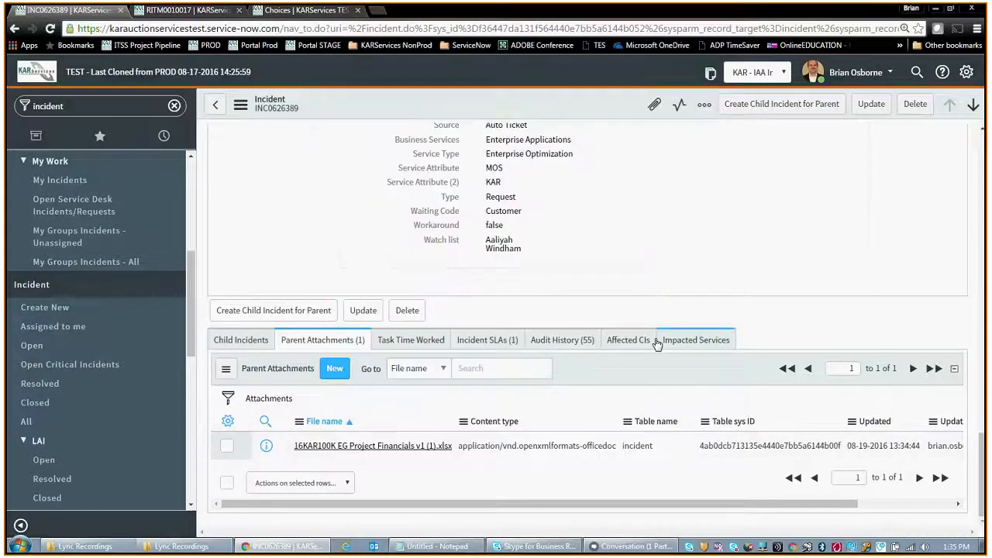
scroll(664, 320, "up", 2)
scroll(668, 299, "up", 3)
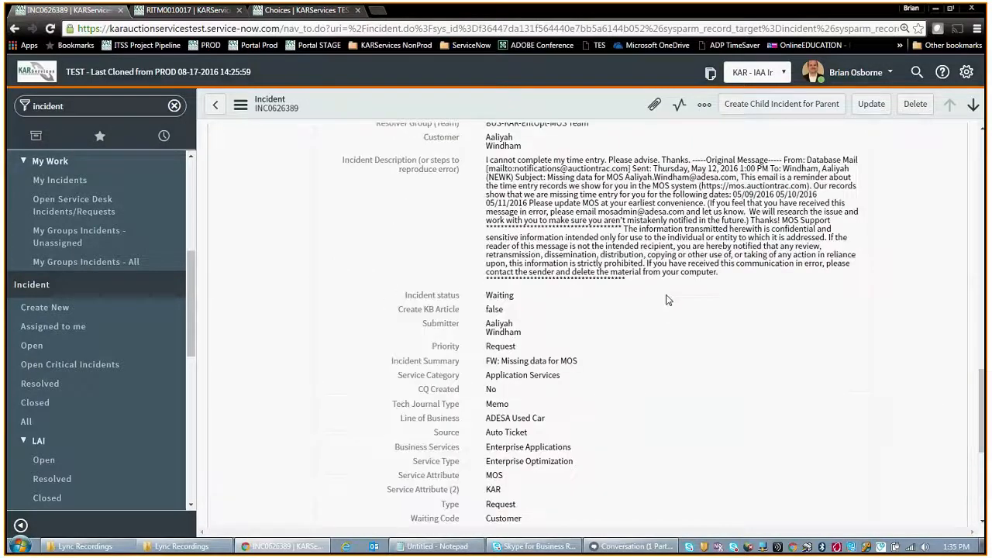
scroll(668, 300, "up", 6)
scroll(668, 297, "up", 9)
scroll(668, 295, "up", 3)
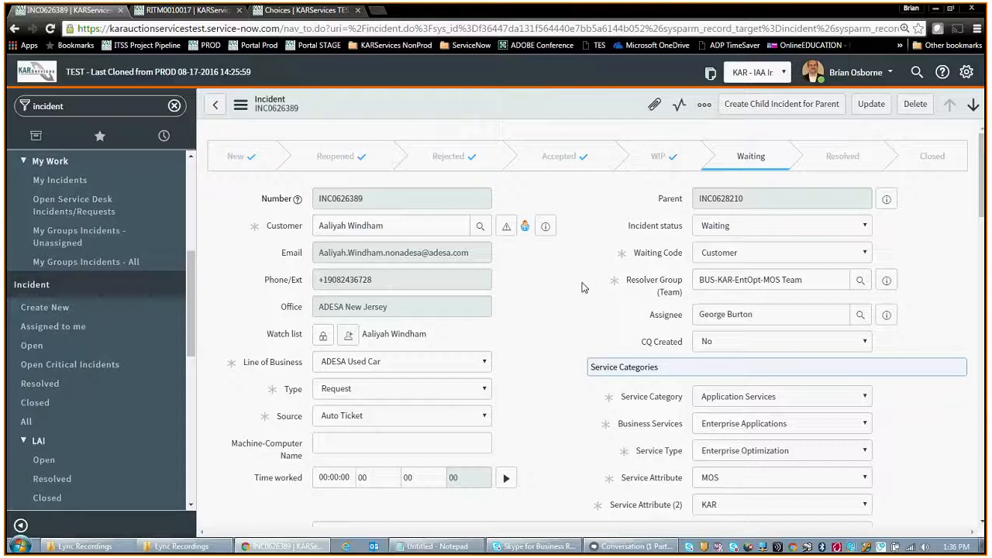
scroll(583, 287, "down", 2)
scroll(581, 286, "up", 2)
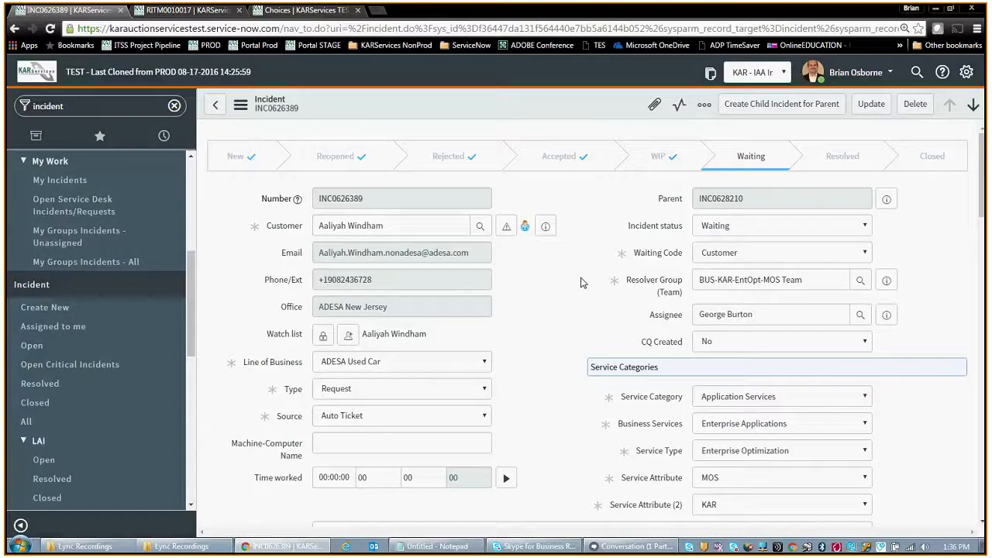